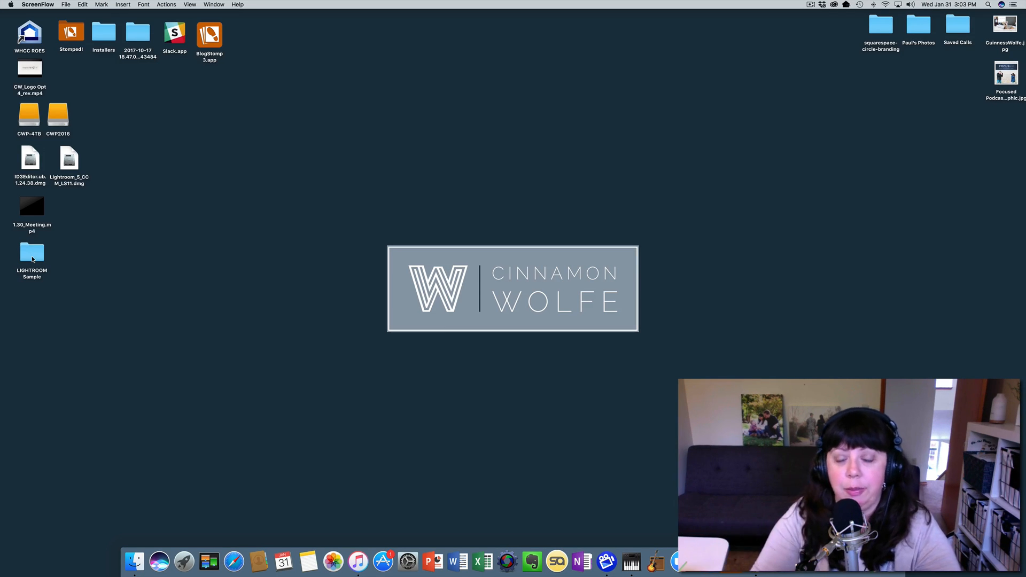
Navigate LIGHTROOM Sample > Joe_Becky > Joe_Becky_2017 and open Joe_Becky_2017.lrcat with Lightroom Classic CC.
click(37, 251)
double_click(37, 251)
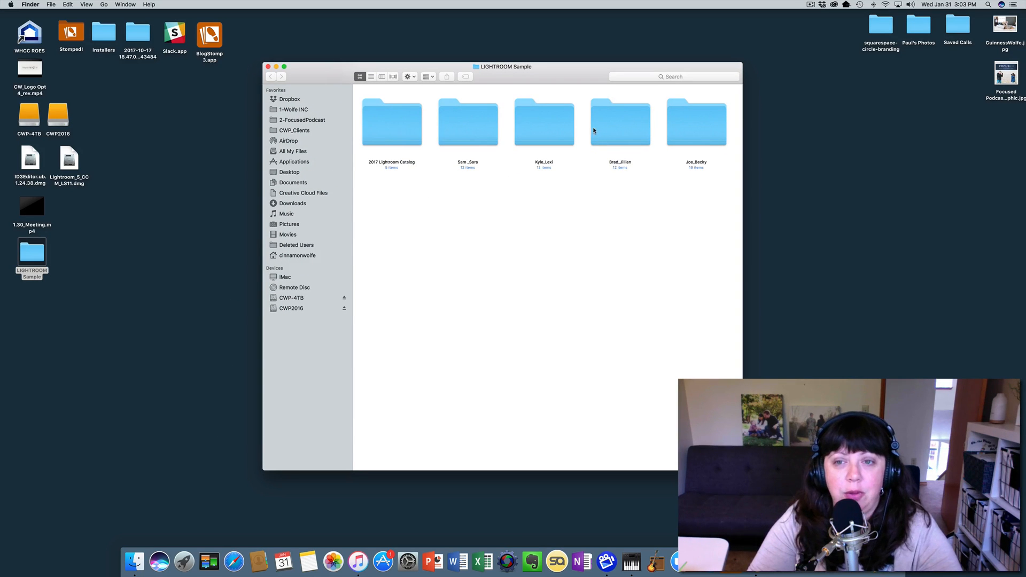
double_click(699, 122)
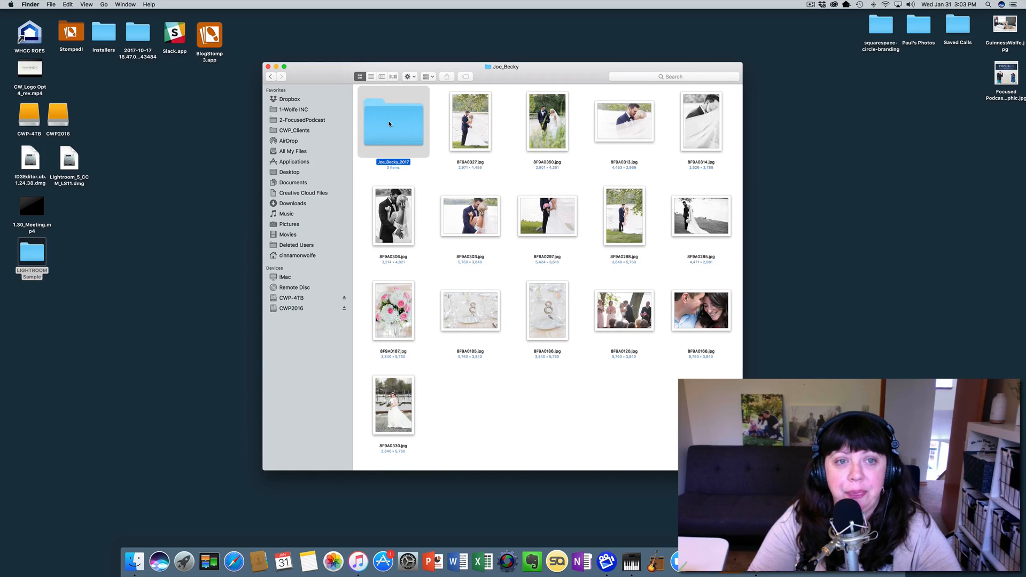
double_click(393, 120)
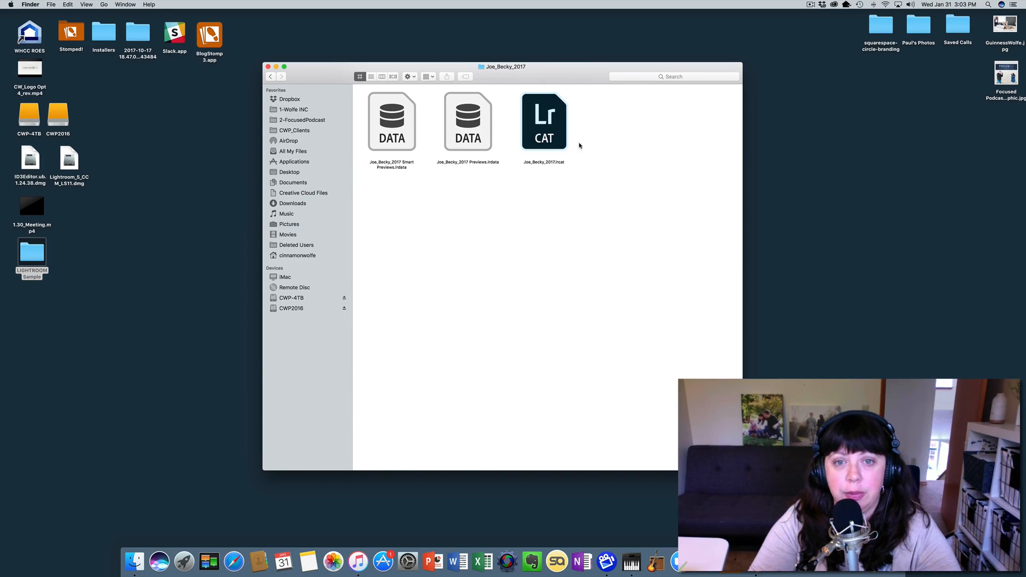
right_click(532, 120)
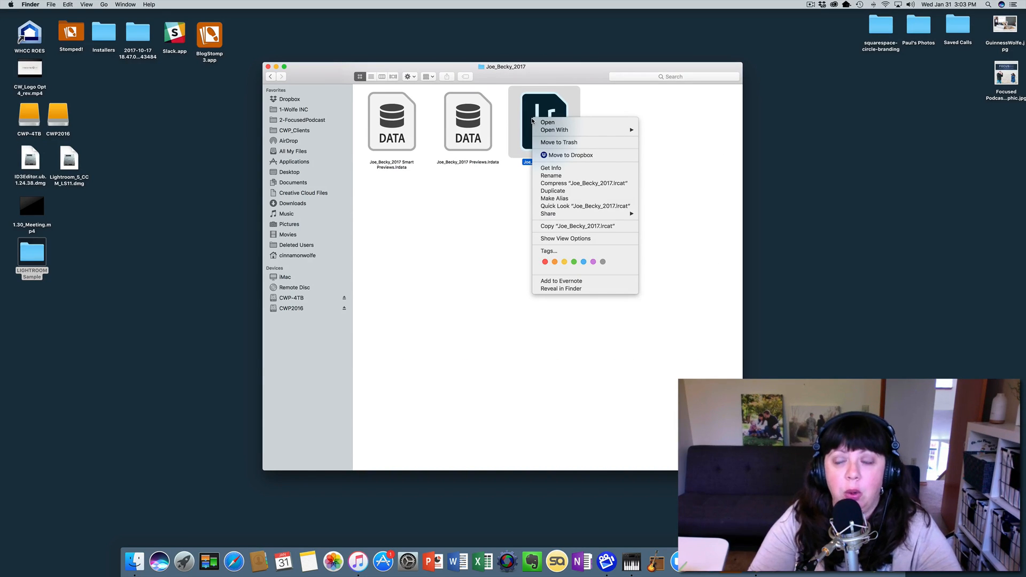
mouse_move(555, 130)
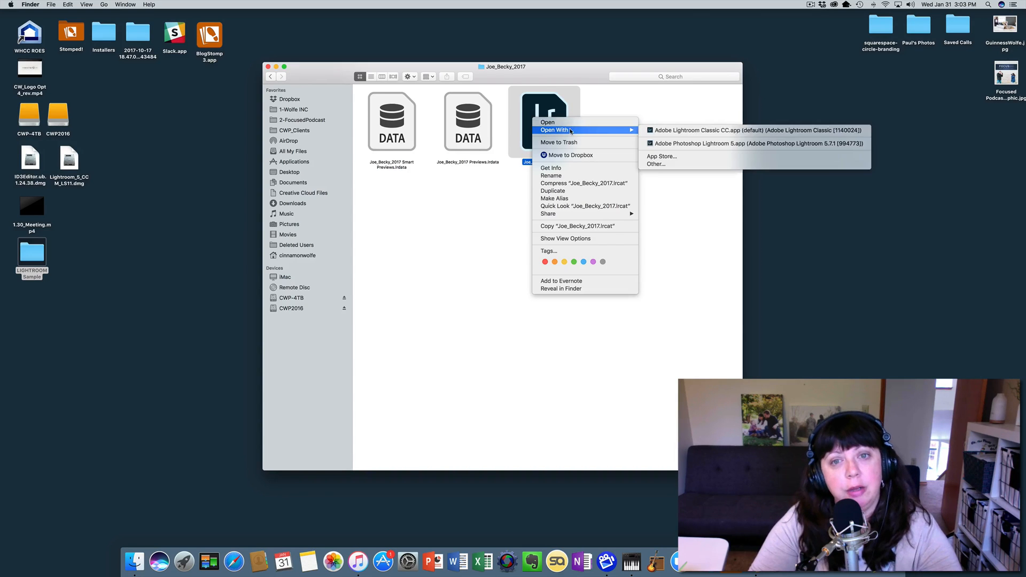
click(699, 130)
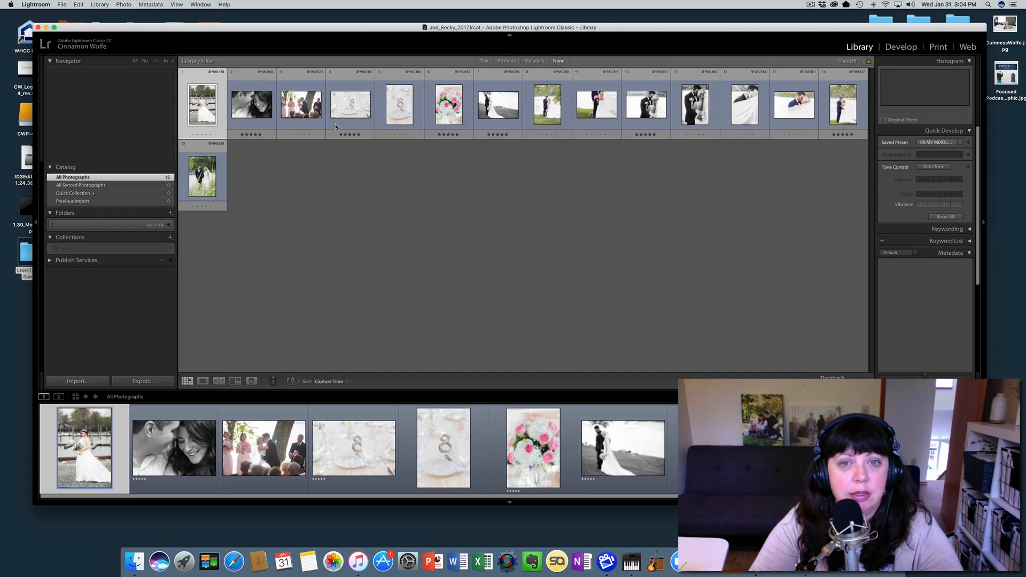
Apply a yellow colour label to photos 4 through 9.
click(335, 124)
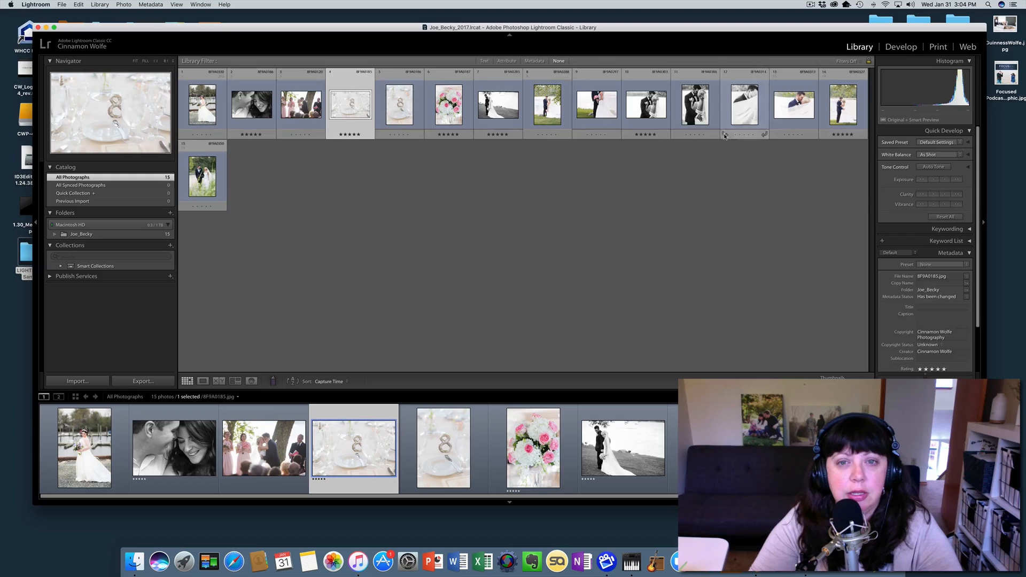
shift+click(603, 128)
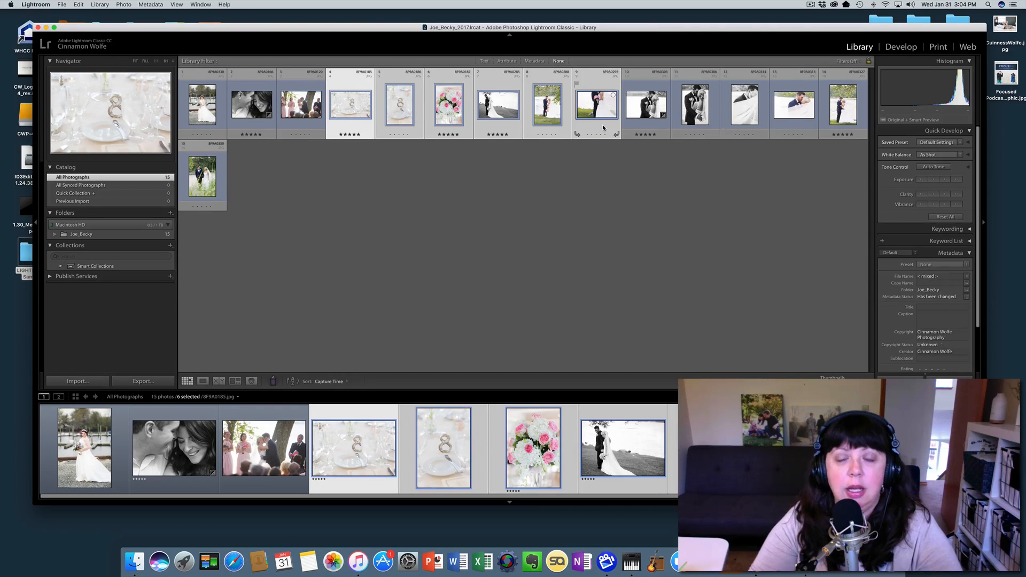
right_click(603, 128)
mouse_move(631, 252)
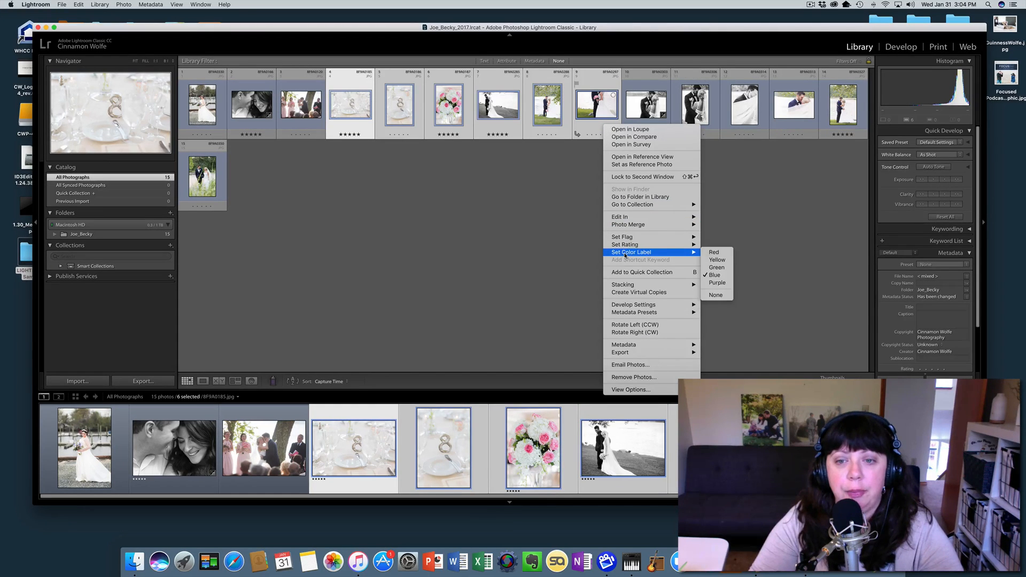
click(715, 268)
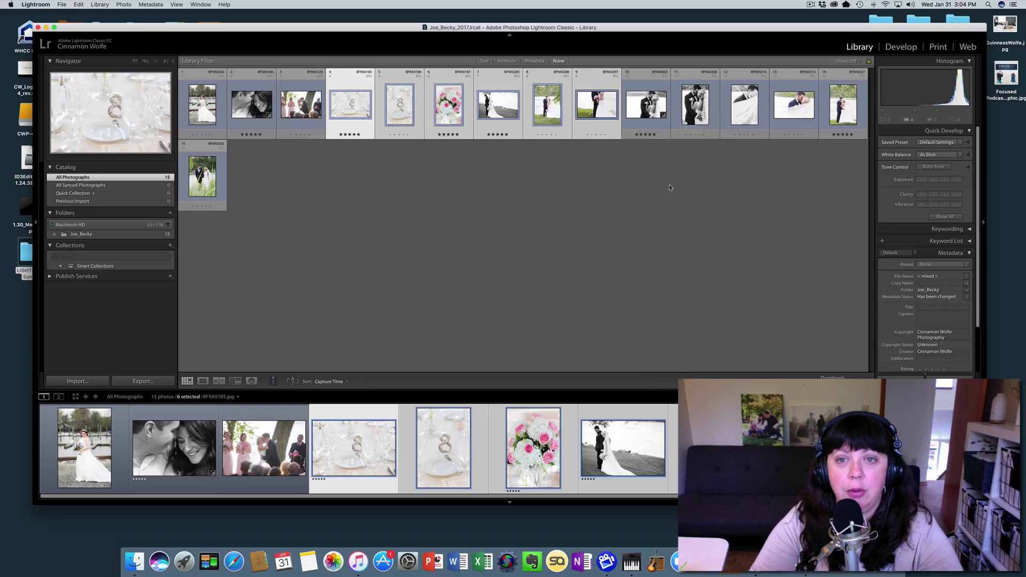
Remove the colour label from photos 10 through 15.
click(644, 127)
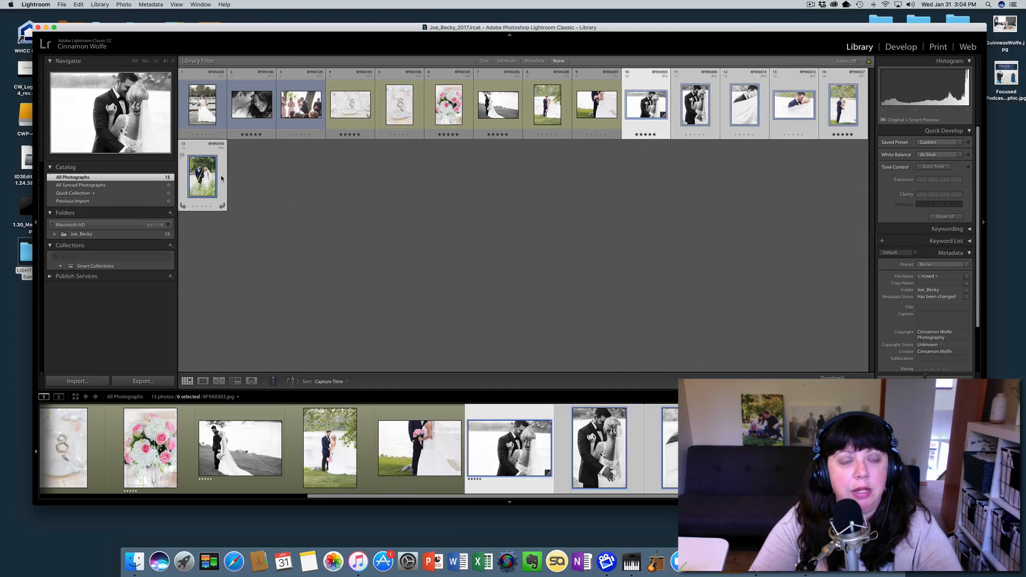
right_click(221, 175)
mouse_move(250, 303)
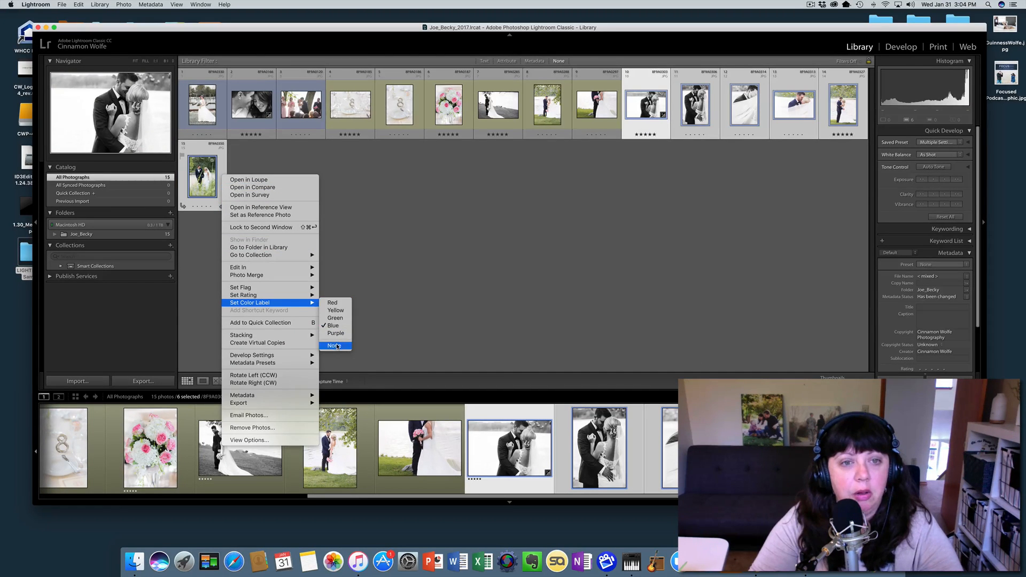
click(335, 346)
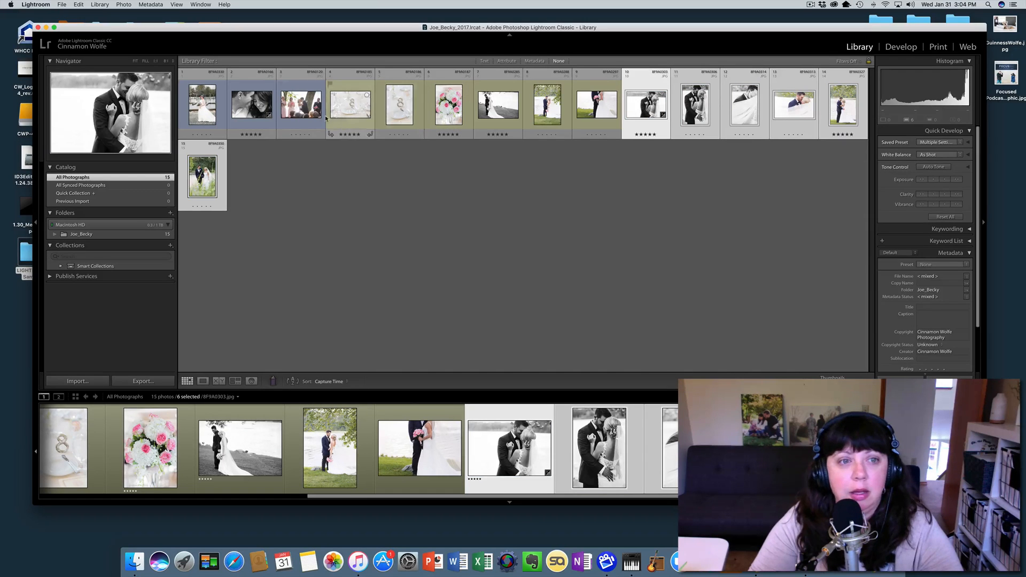
Rate photos 3 and 13 three stars, then select the first bride-by-the-dock photo.
click(300, 109)
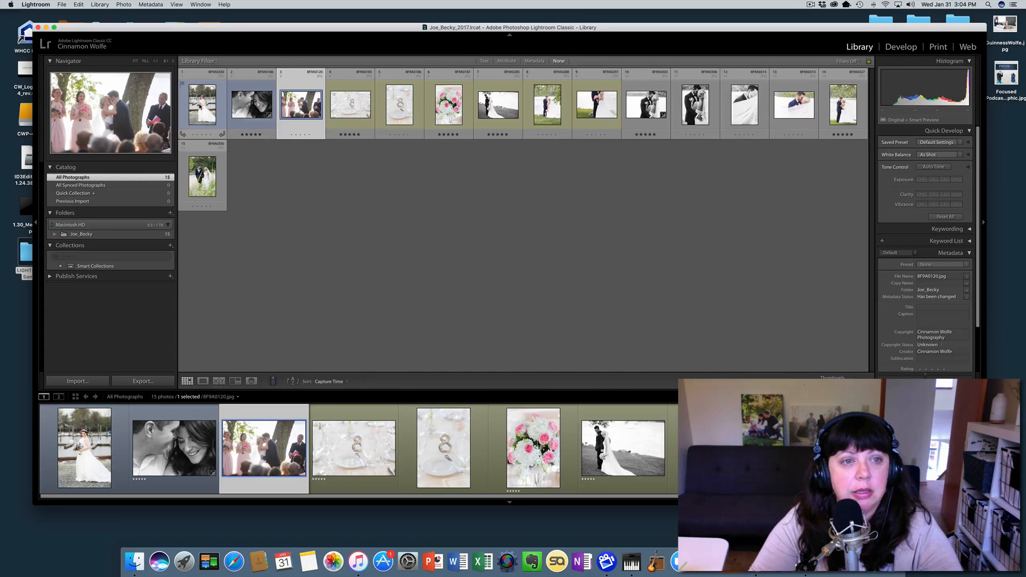
click(300, 135)
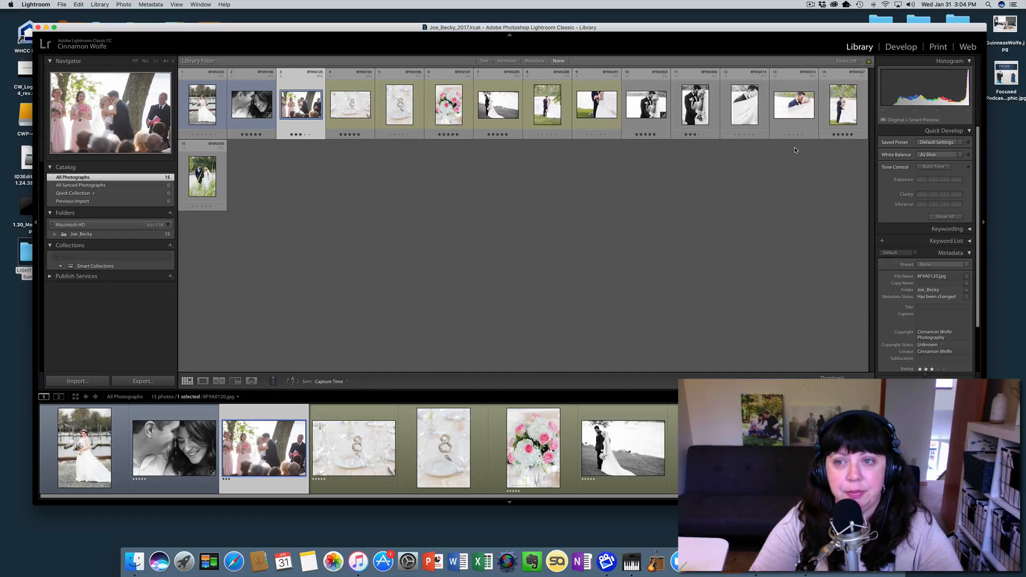
click(790, 134)
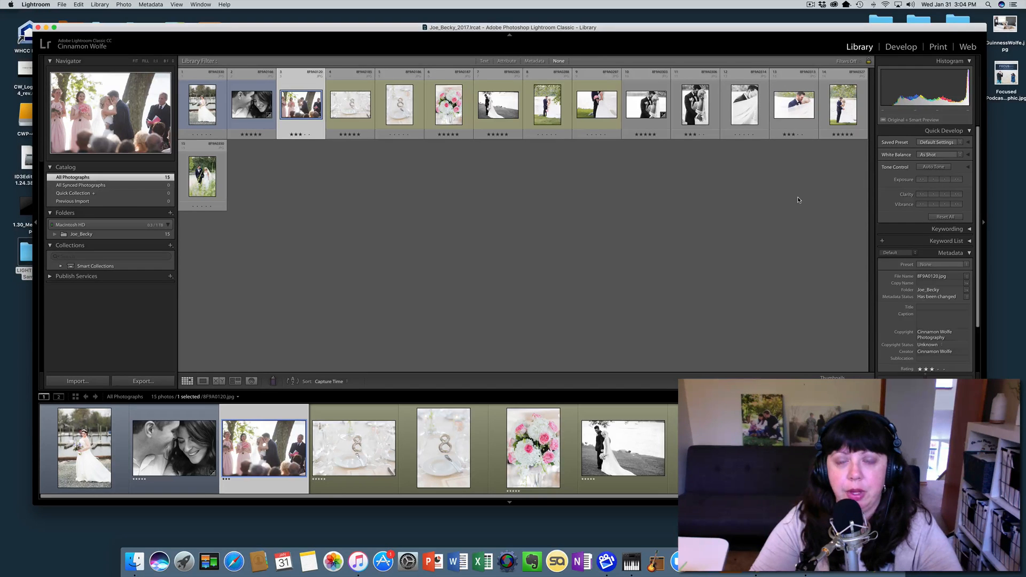
click(209, 112)
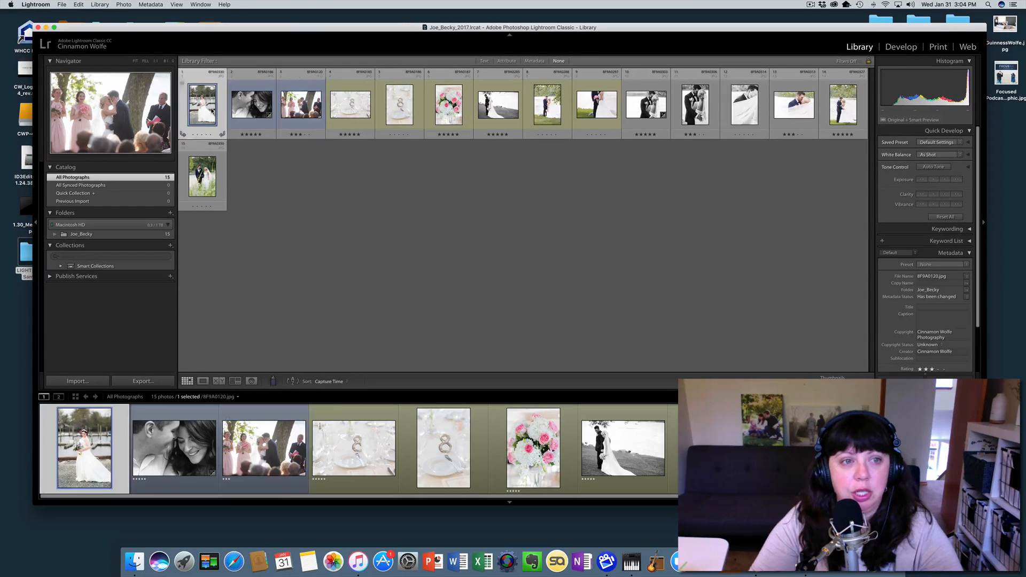
In Develop, set Black & White treatment on the bride photo and the bouquet photo, then return to Library.
click(899, 49)
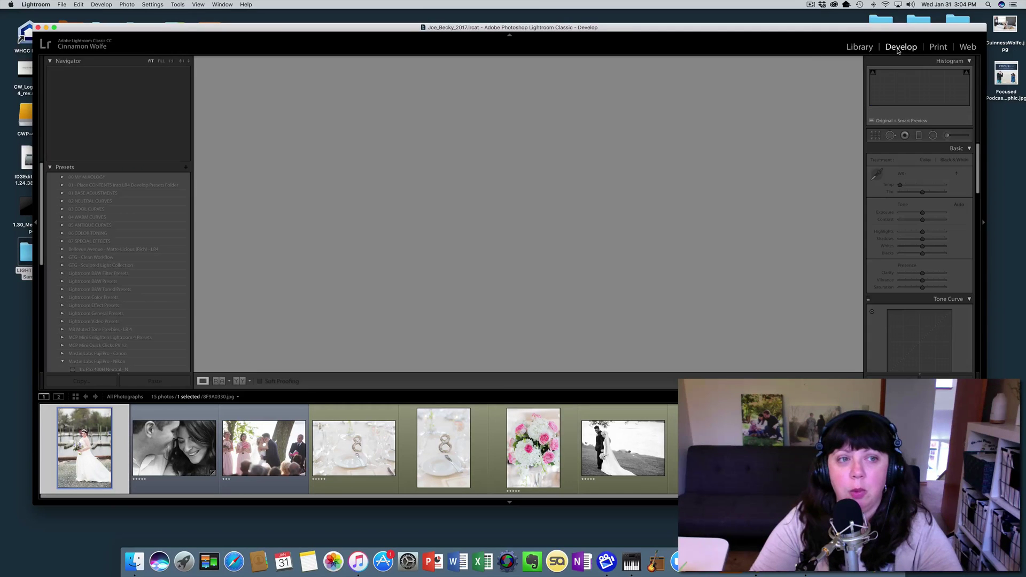
click(954, 161)
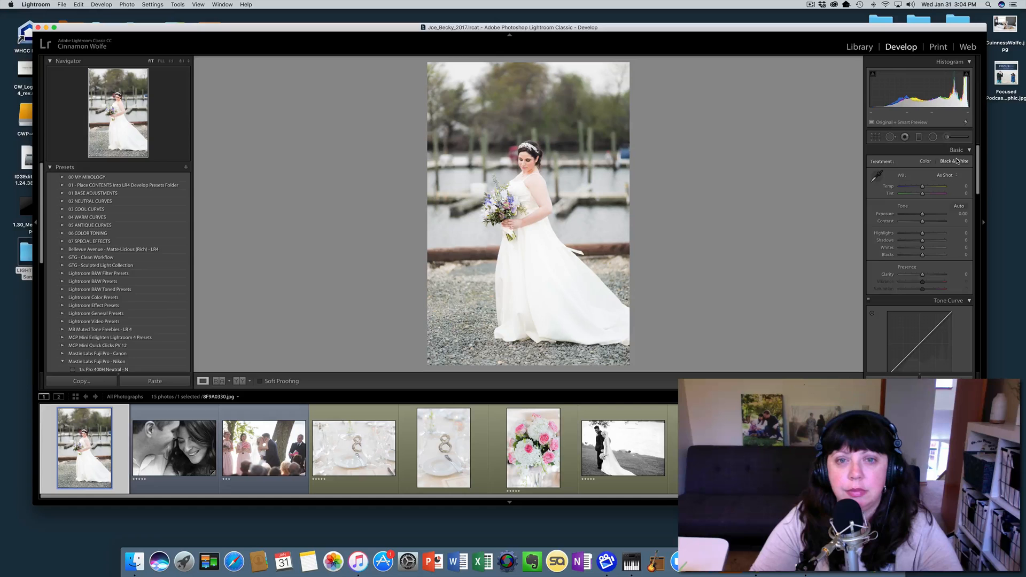
click(553, 465)
click(947, 162)
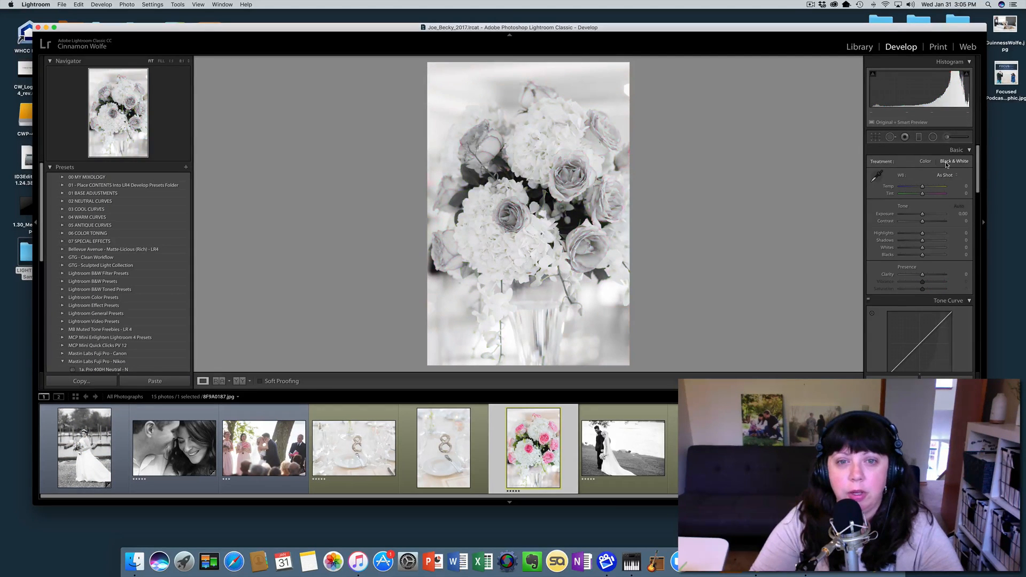
click(857, 48)
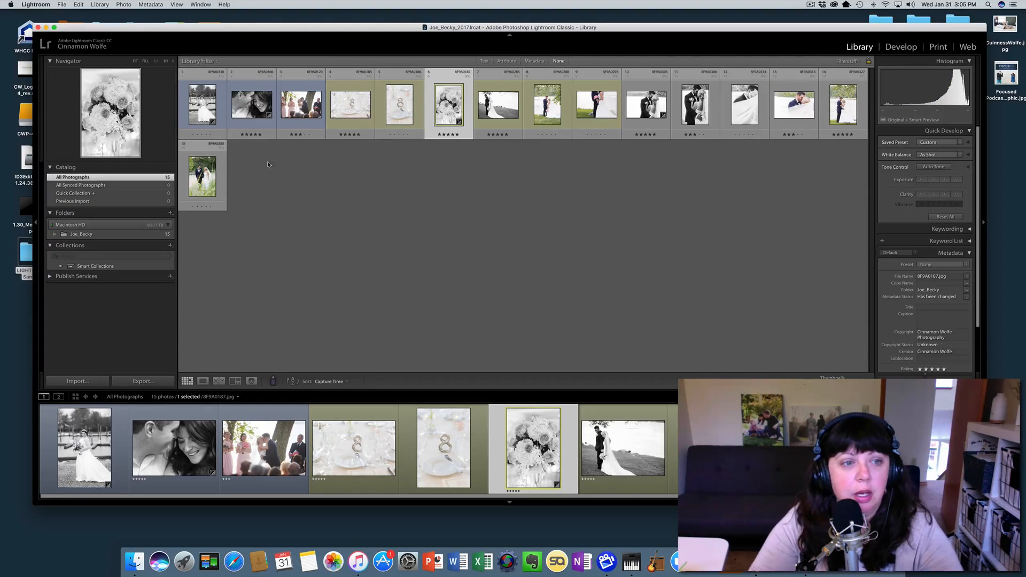
Quit Lightroom, go back up to LIGHTROOM Sample and into 2017 Lightroom Catalog to its .lrcat file.
click(37, 28)
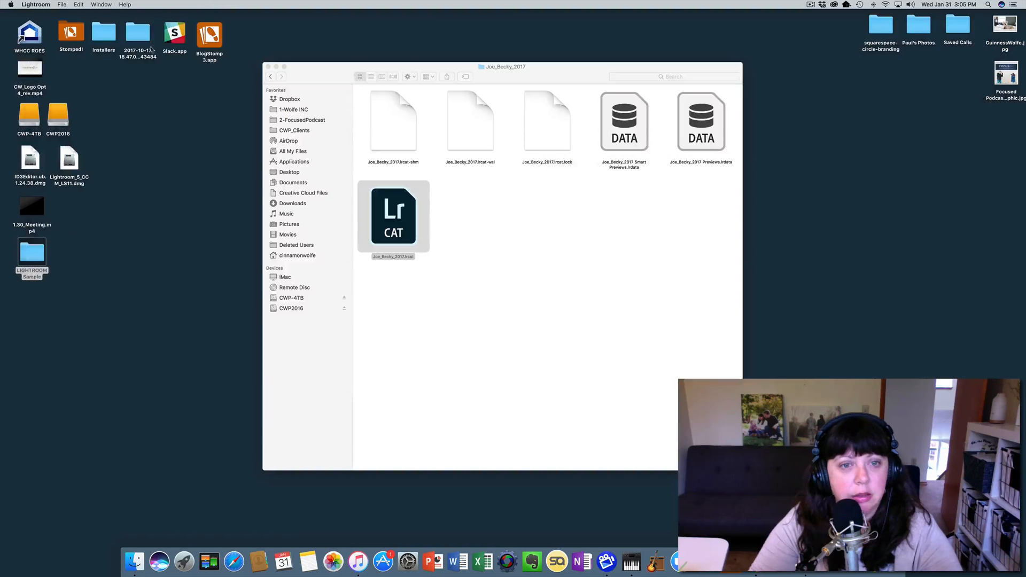
click(510, 234)
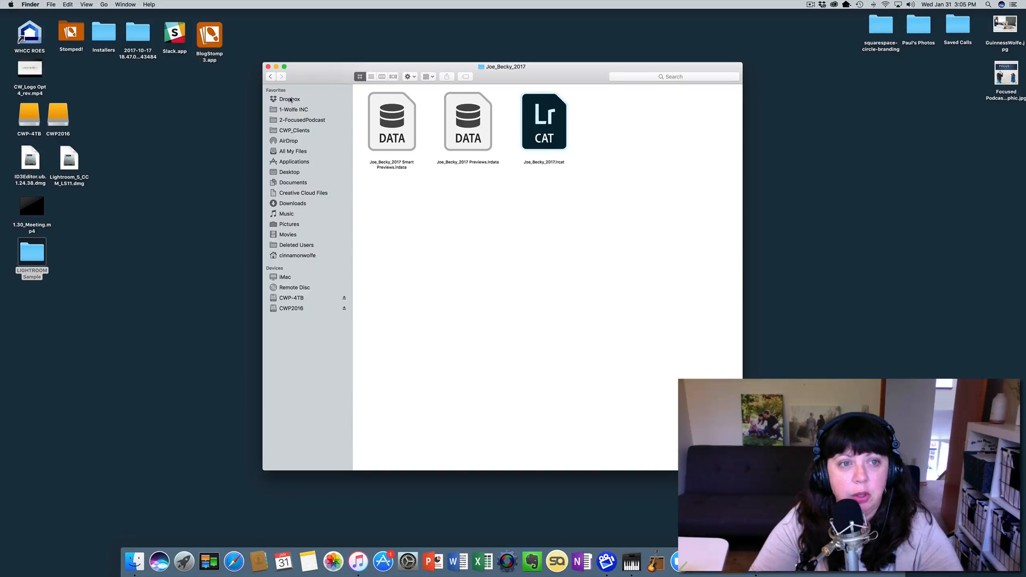
click(270, 76)
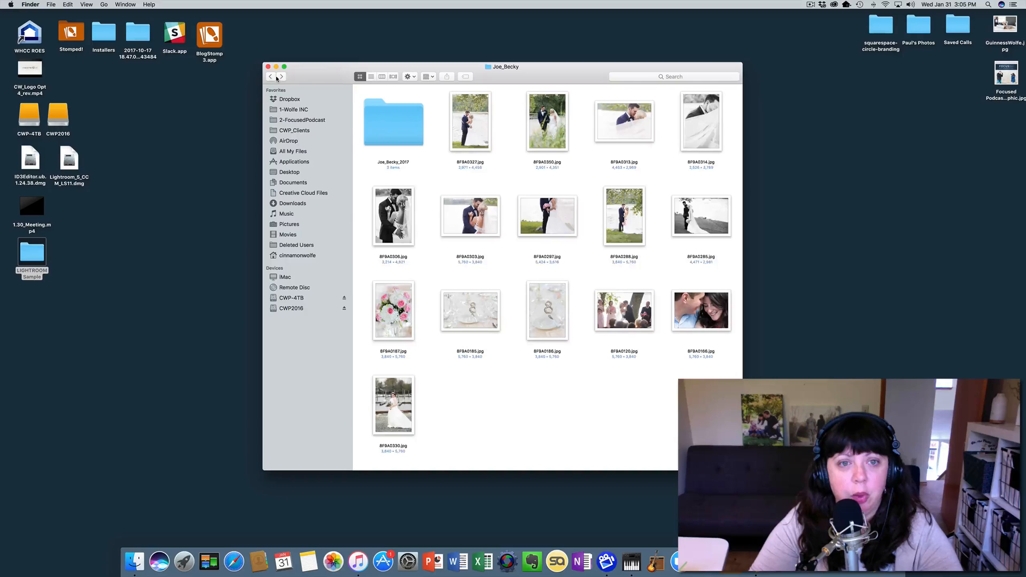
click(269, 77)
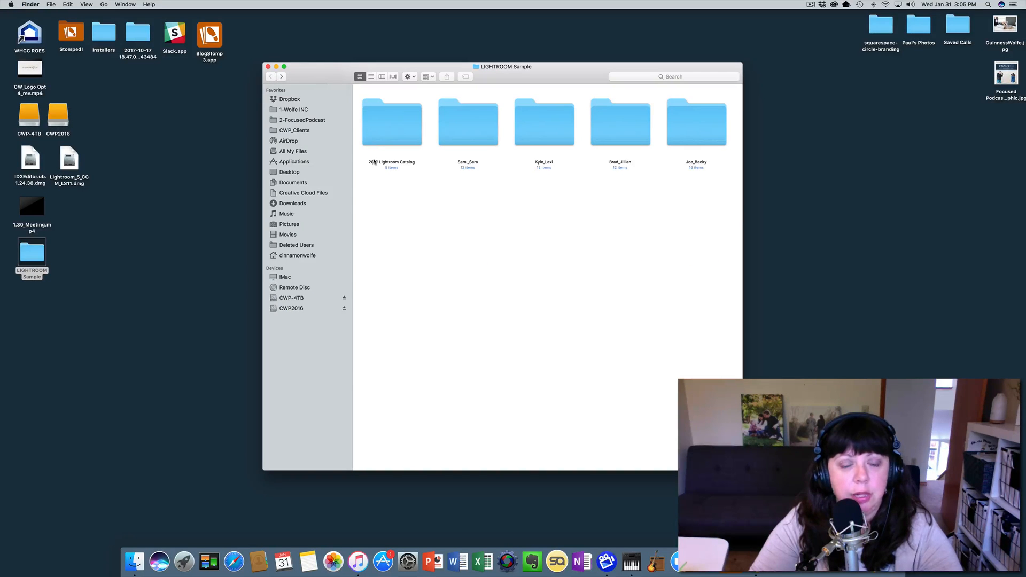
double_click(400, 117)
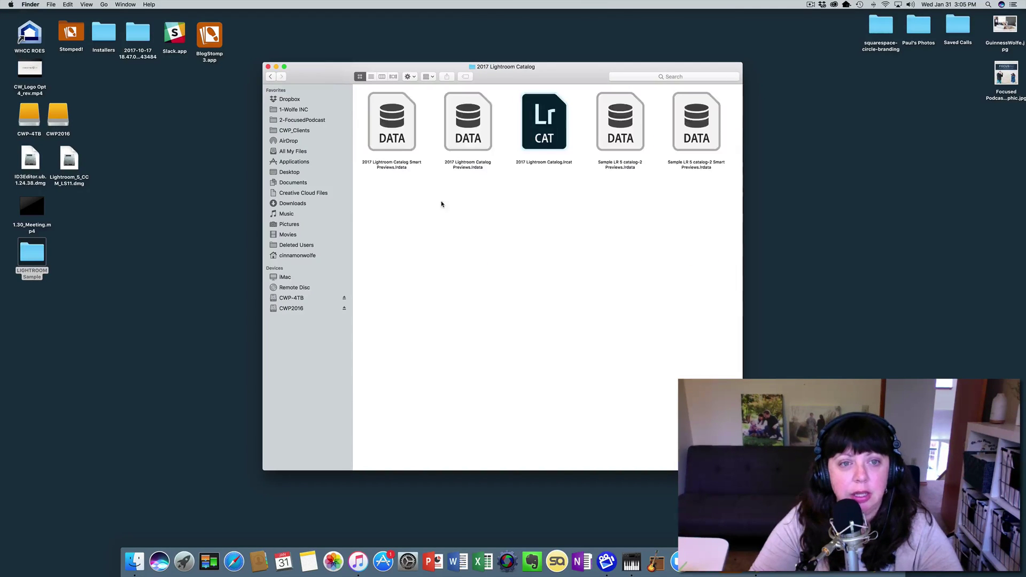
right_click(545, 123)
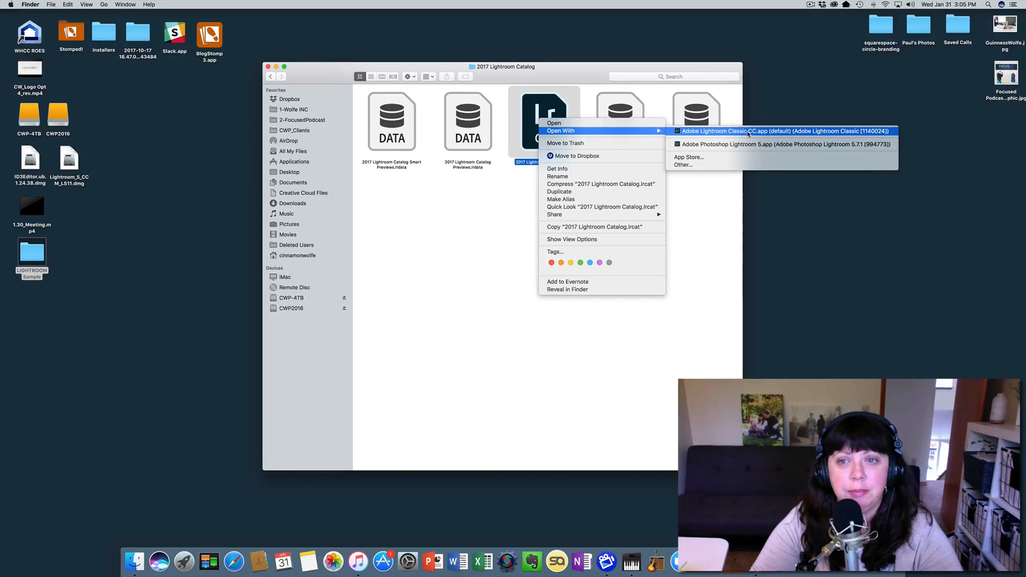
Open the 2017 Lightroom Catalog, view the Joe_Becky folder, then show All Photographs (56).
click(747, 131)
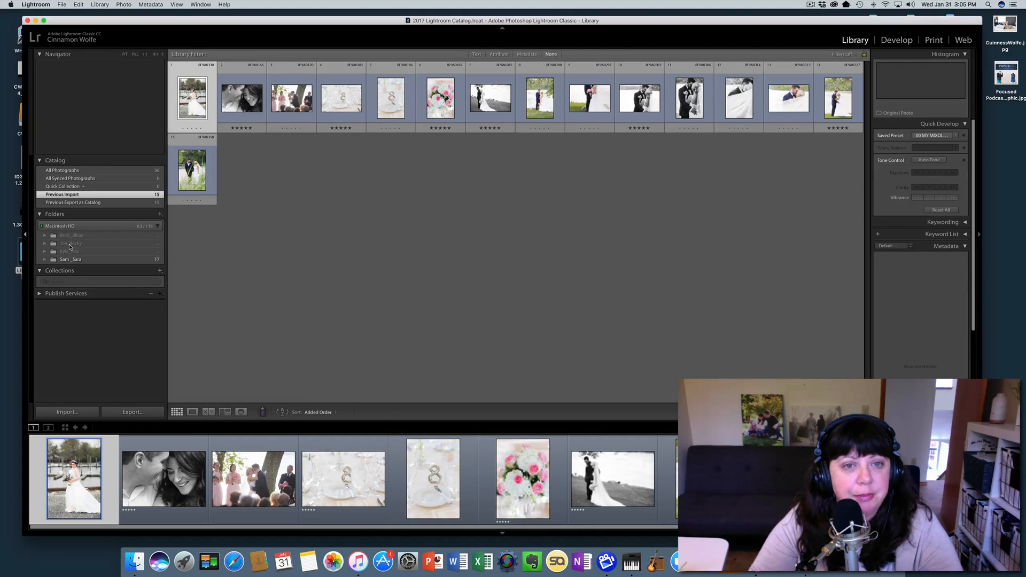
click(70, 244)
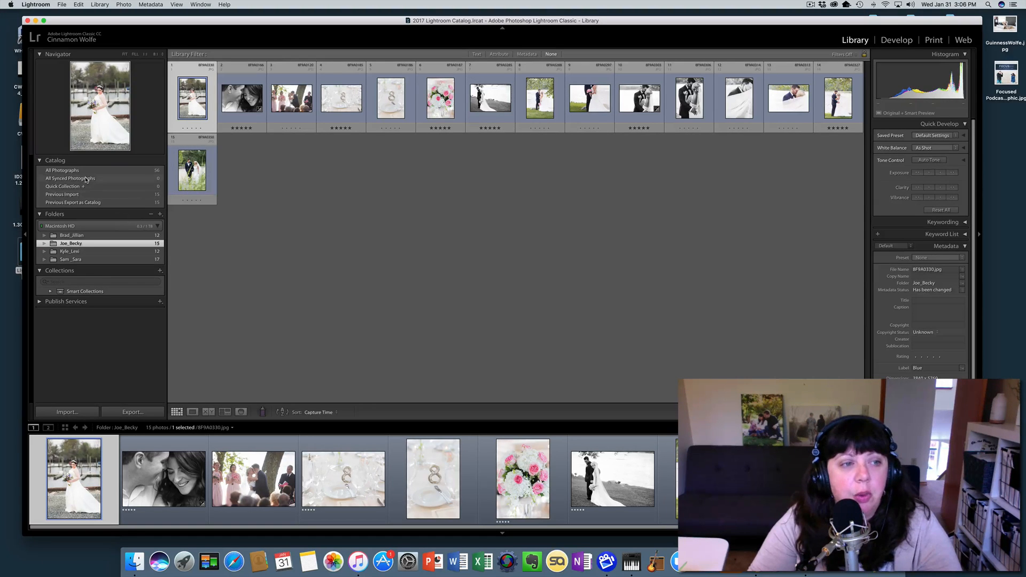
click(50, 171)
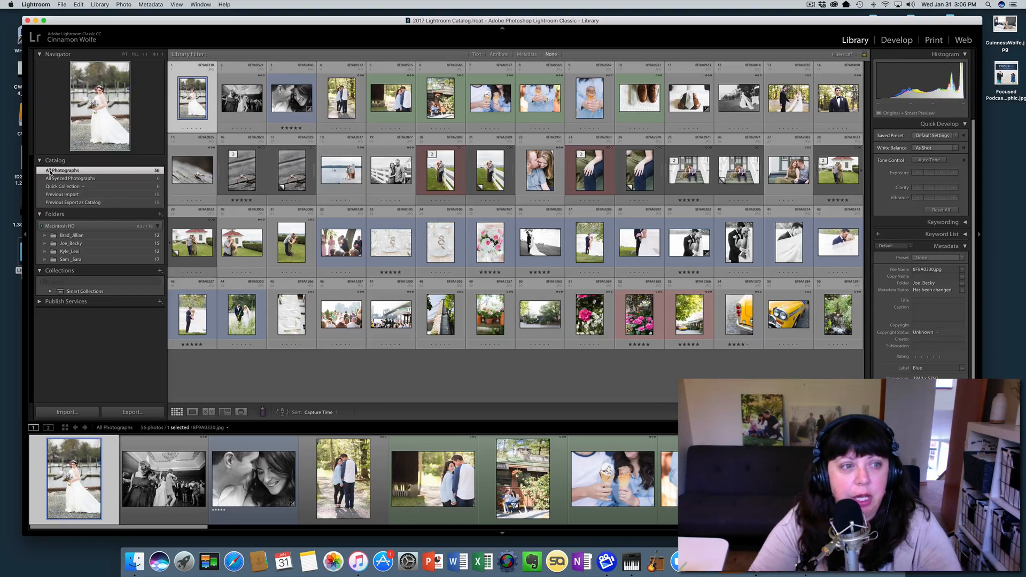
Start Import from Another Catalog and choose Joe_Becky_2017.lrcat as the source.
right_click(50, 173)
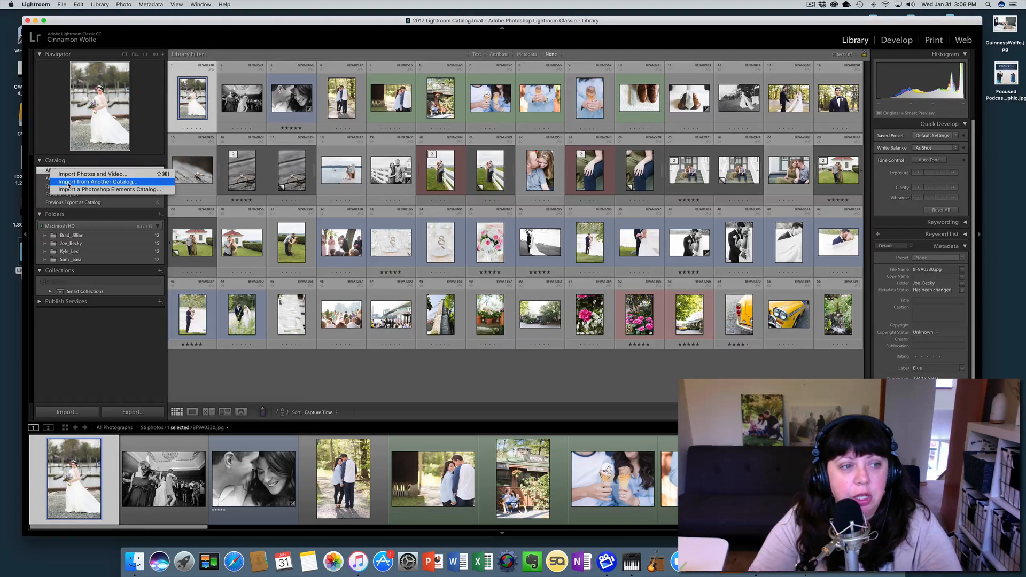
click(134, 182)
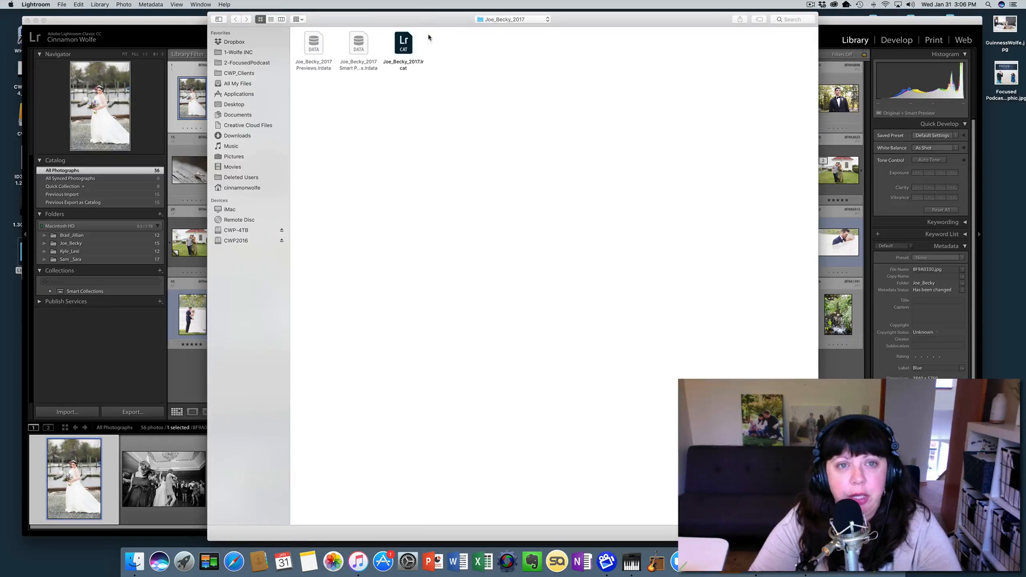
click(407, 49)
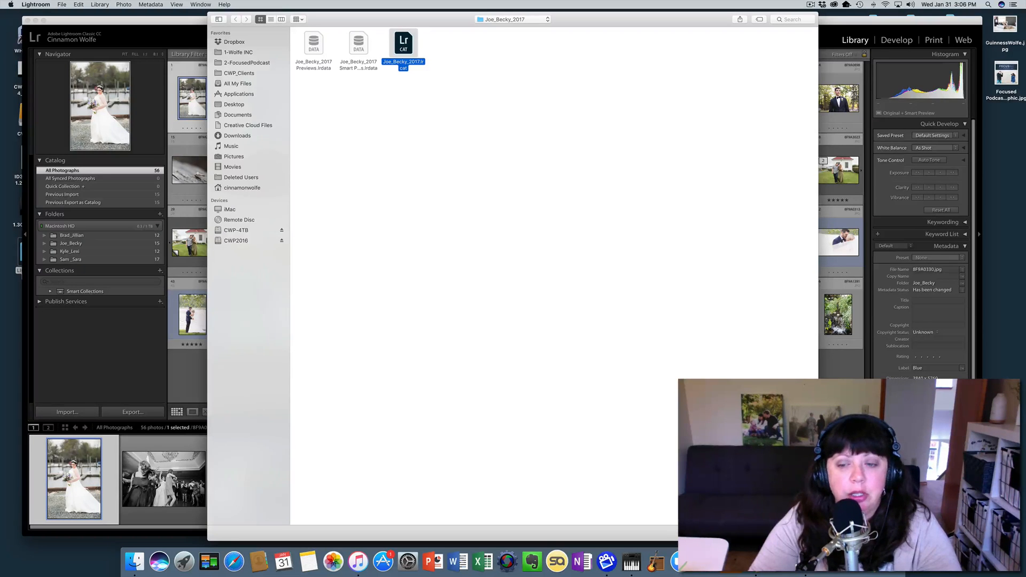
key(super+w)
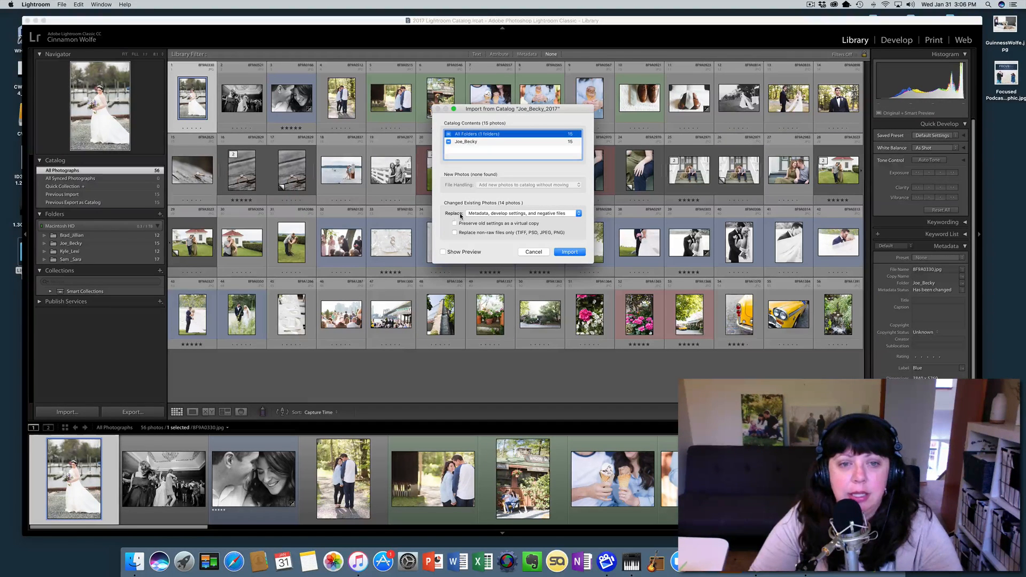
Keep Replace set to metadata, develop settings and negative files and import the 14 changed photos.
click(494, 215)
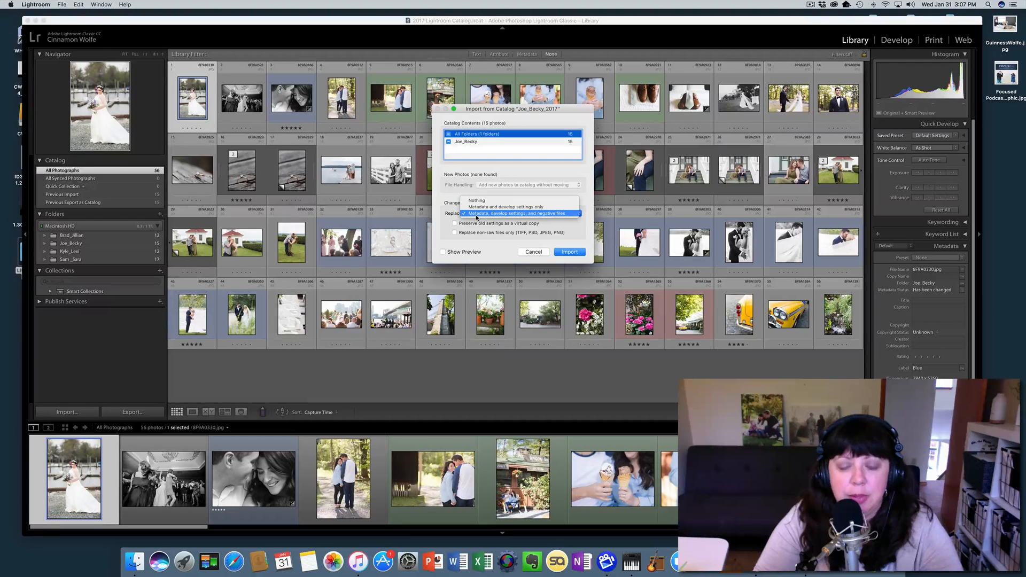
click(520, 217)
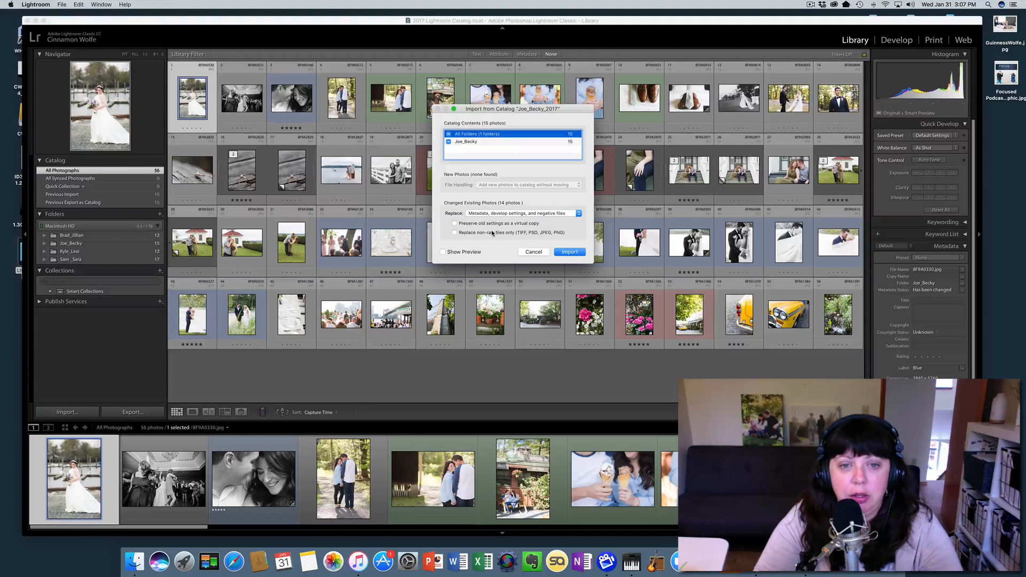
click(568, 252)
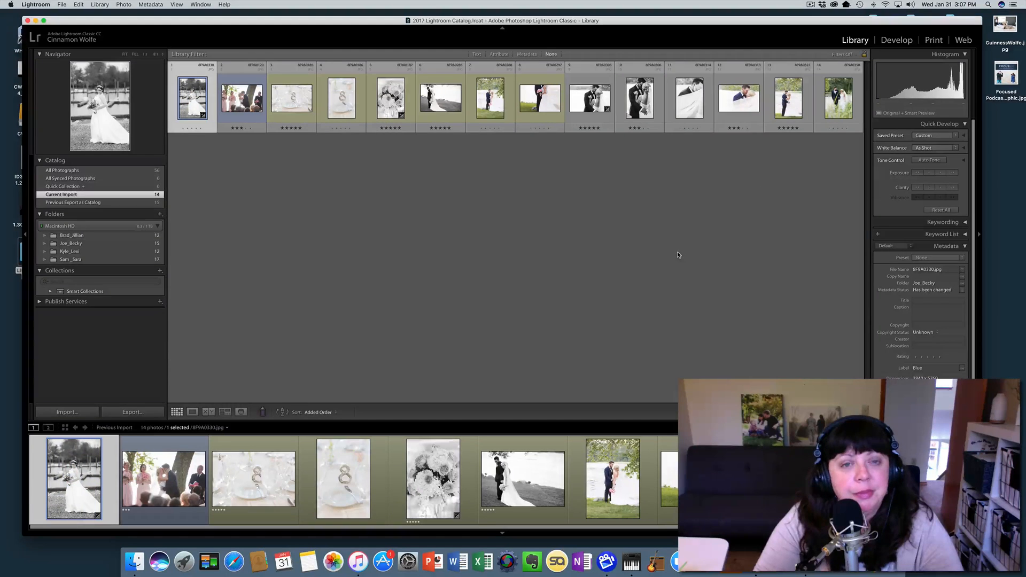
View the Joe_Becky folder's 15 photos with the imported labels, ratings and black-and-white edits.
click(96, 244)
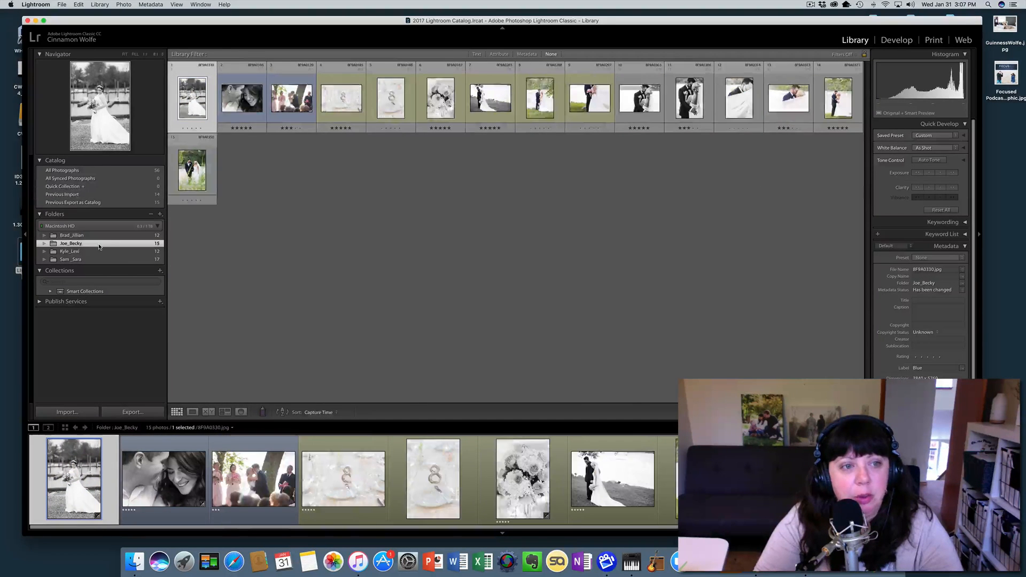